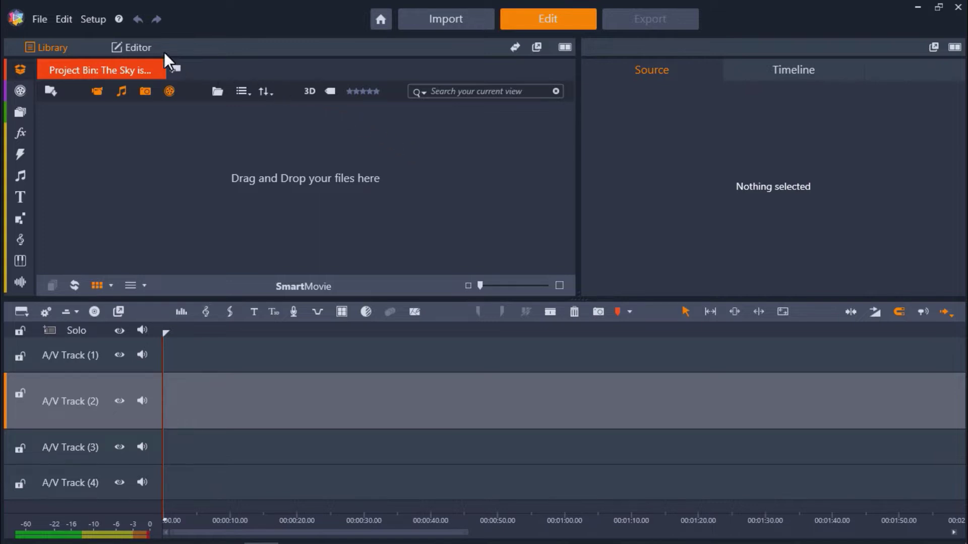
- Change the default transition duration in Project Settings from 1 second to 02.00 seconds and apply it
left_click(95, 19)
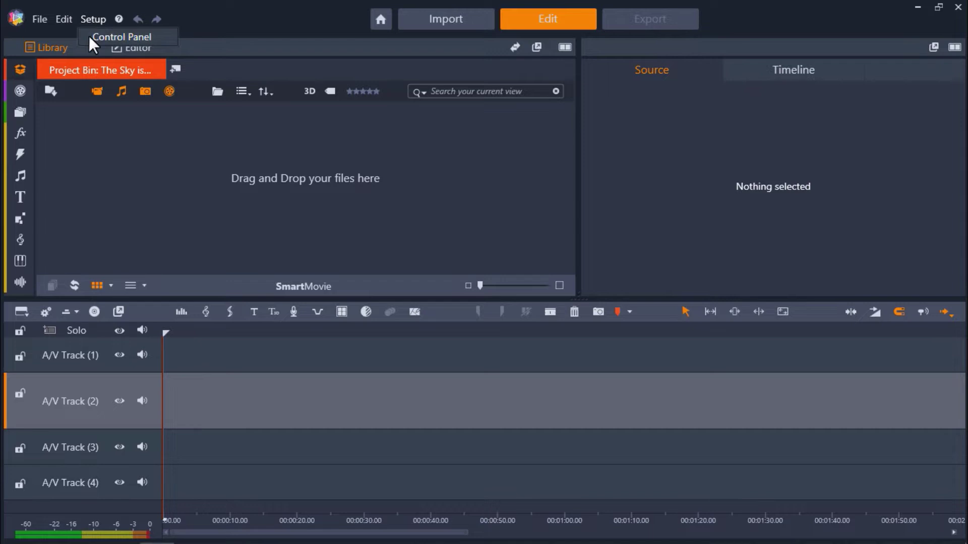
left_click(87, 39)
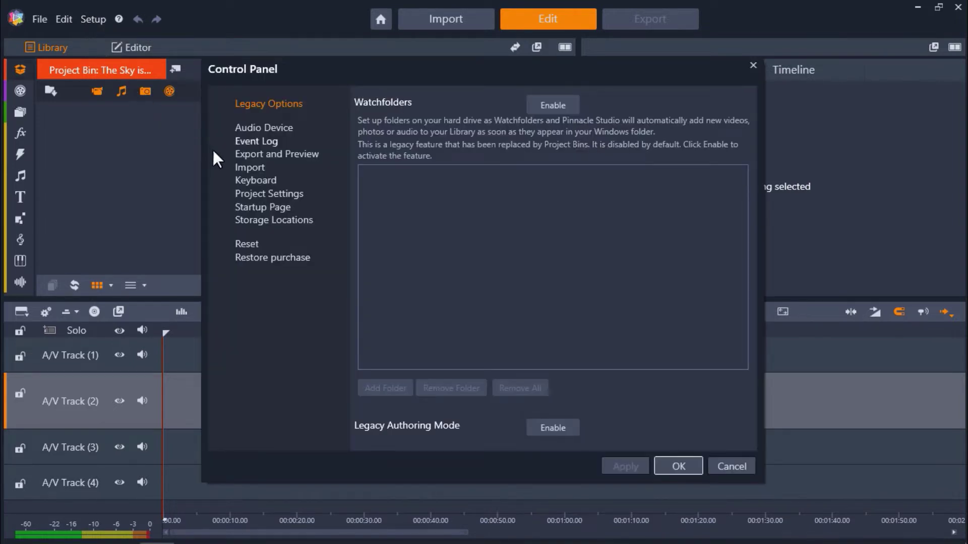
left_click(248, 198)
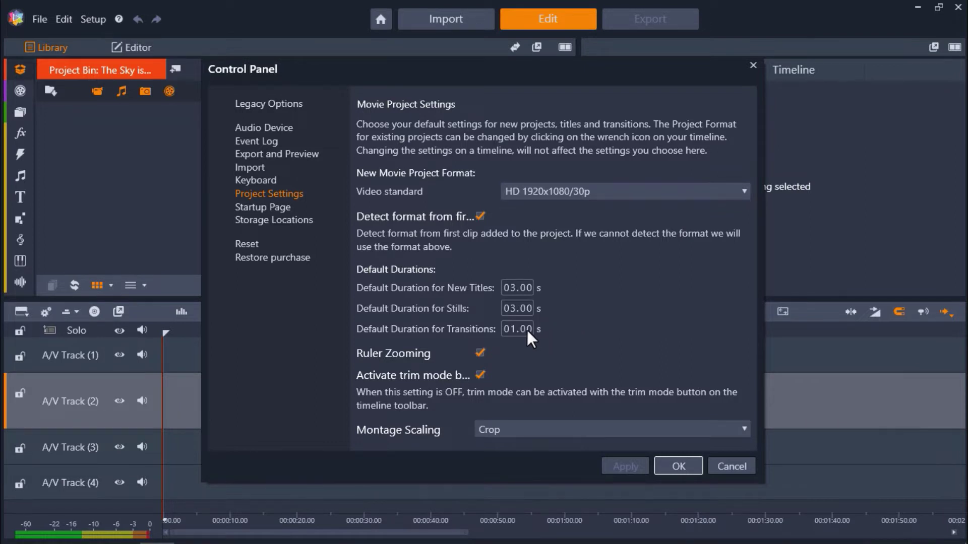
left_click(510, 328)
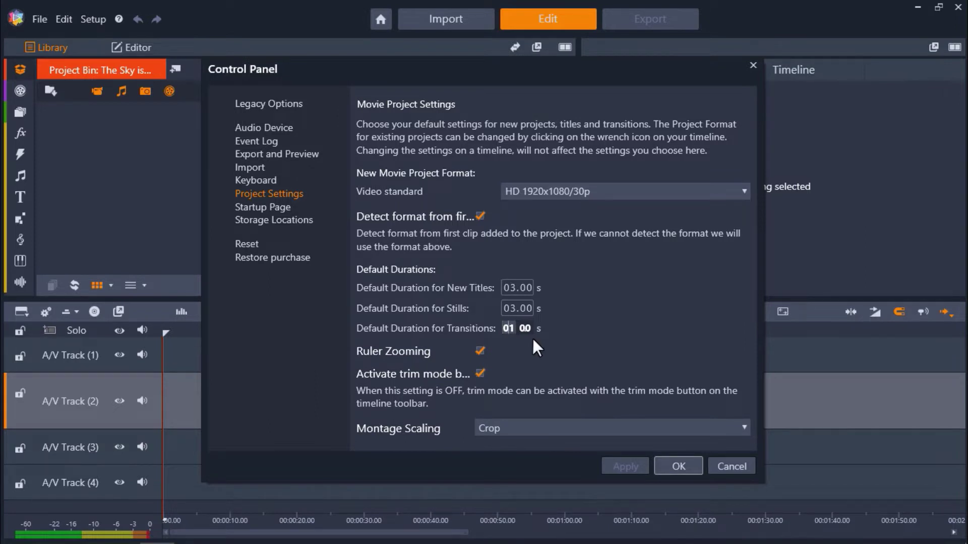
type("02")
left_click(572, 342)
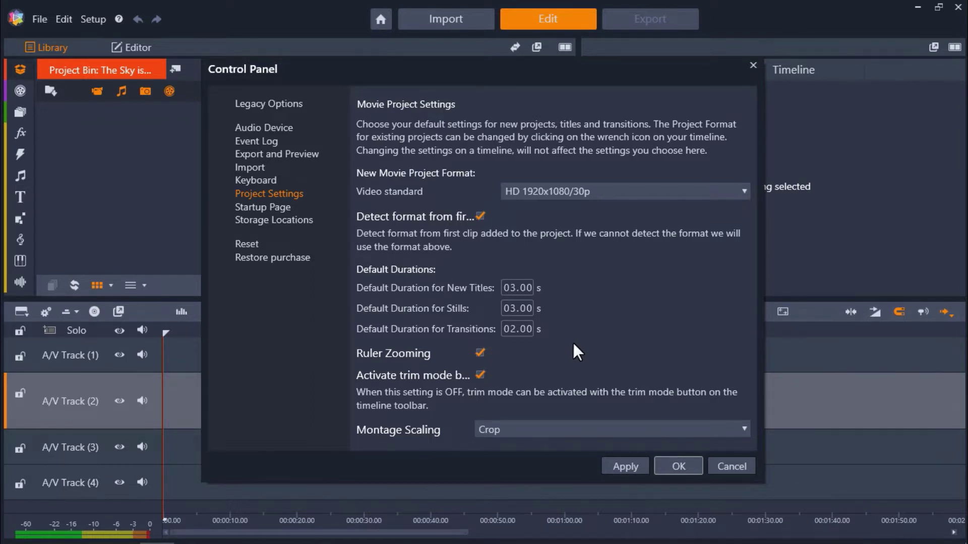
left_click(610, 467)
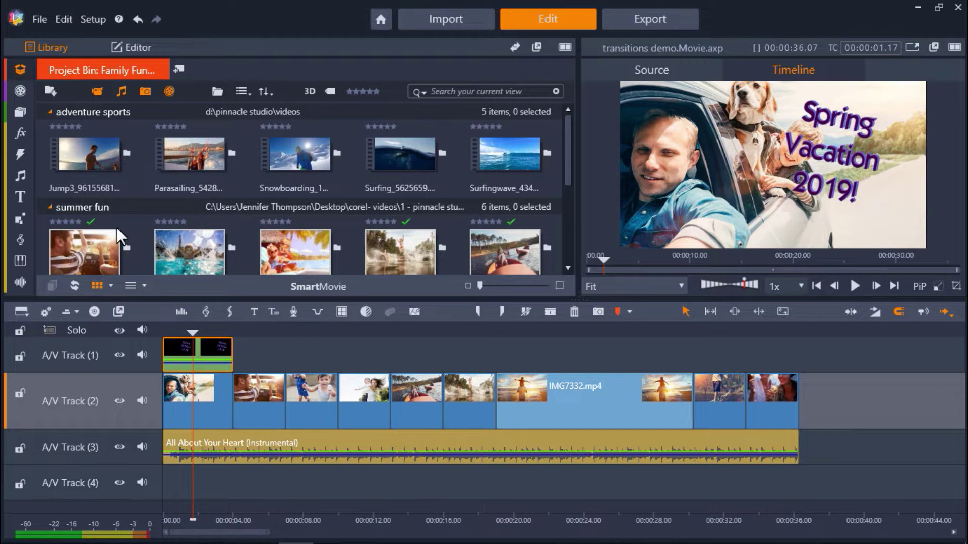
- Show the transition categories from the Transitions icon in the library sidebar
left_click(20, 155)
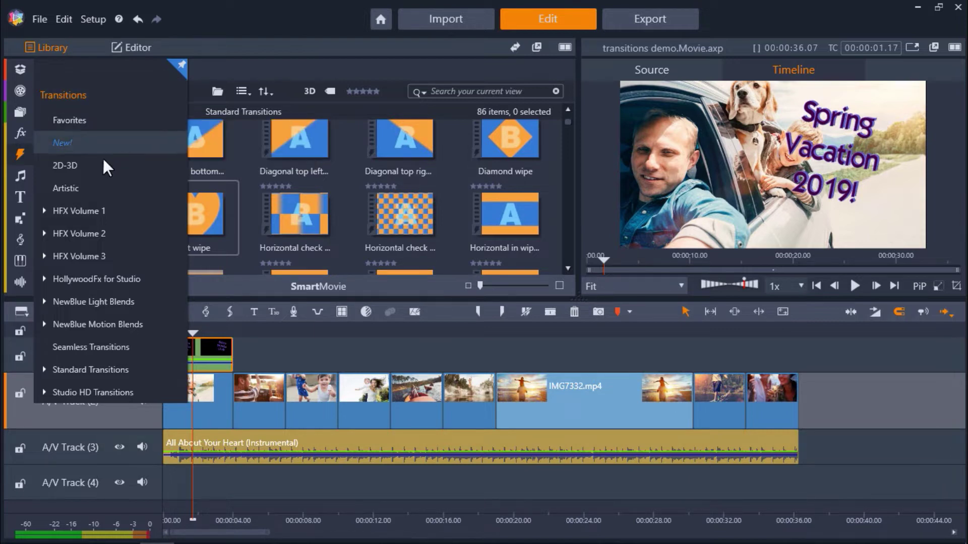
- Open Standard Transitions, play the Heart wipe preview once, and rewind it to the start
left_click(109, 371)
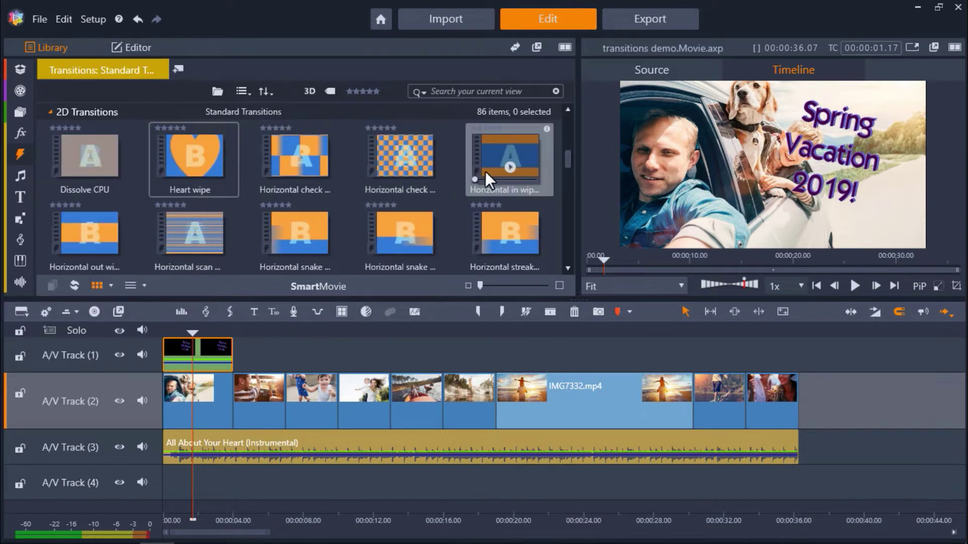
left_click_drag(567, 155, 567, 153)
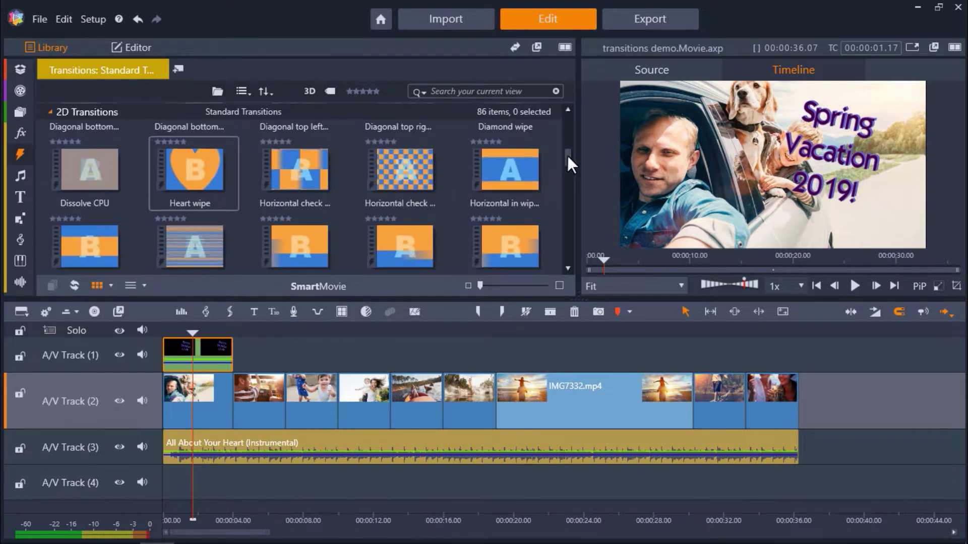
left_click(210, 159)
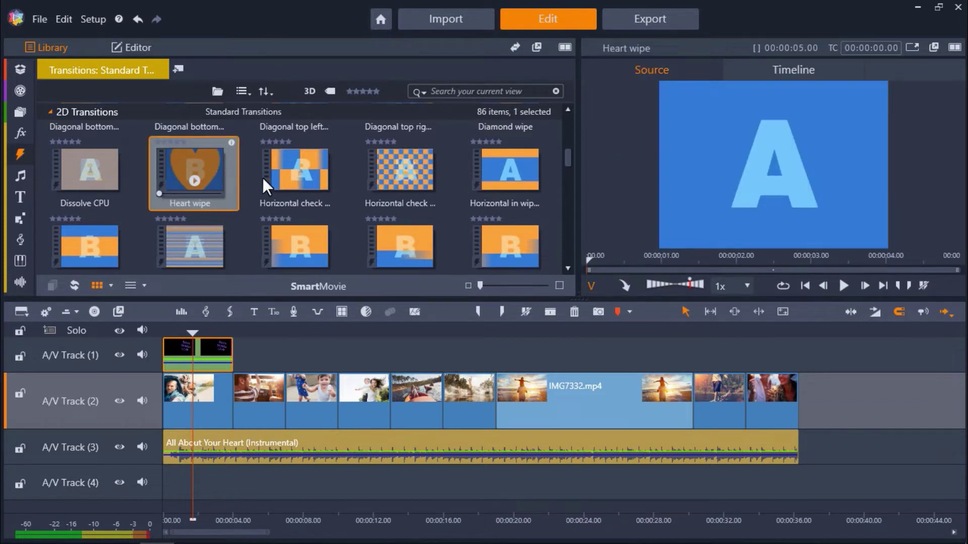
left_click(841, 286)
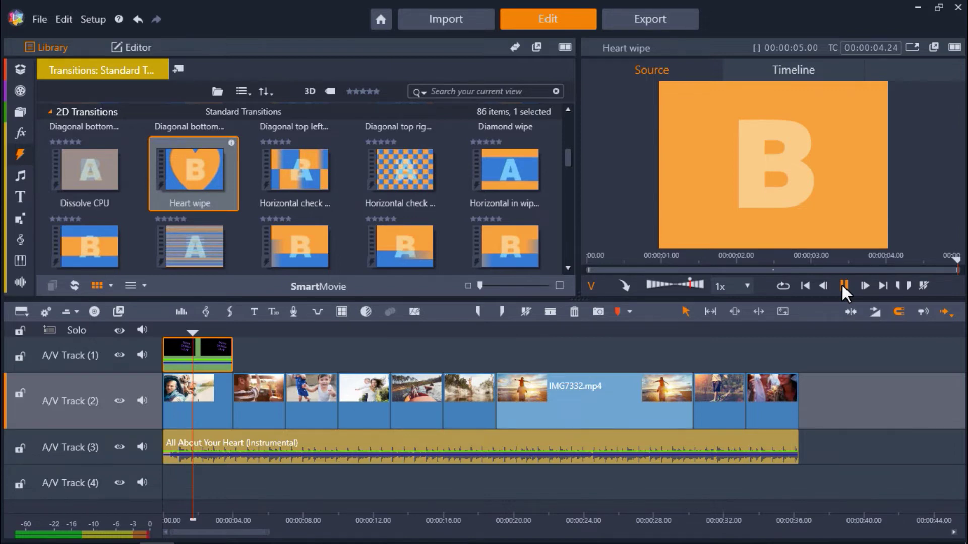
left_click(843, 286)
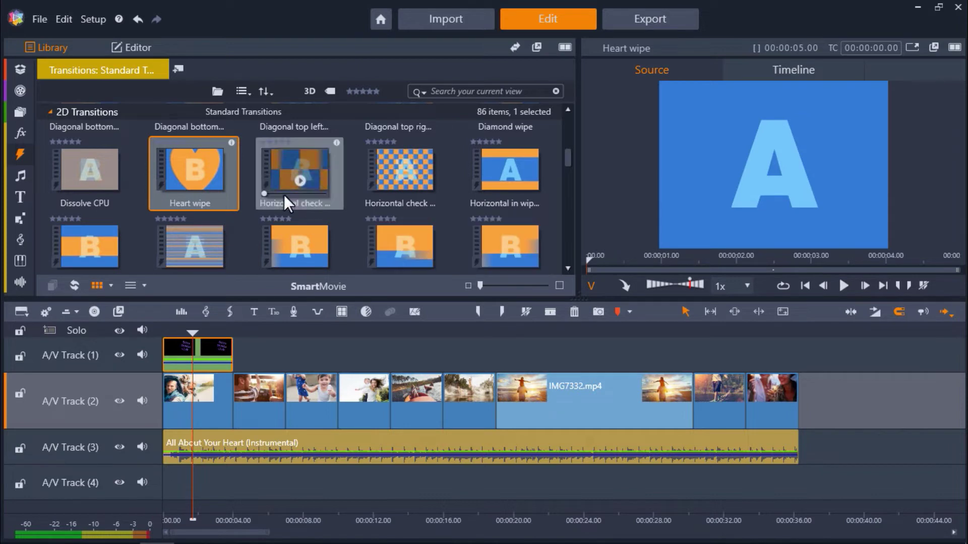
- Add Heart wipe to Favorites, then view the Favorites transition category
right_click(223, 171)
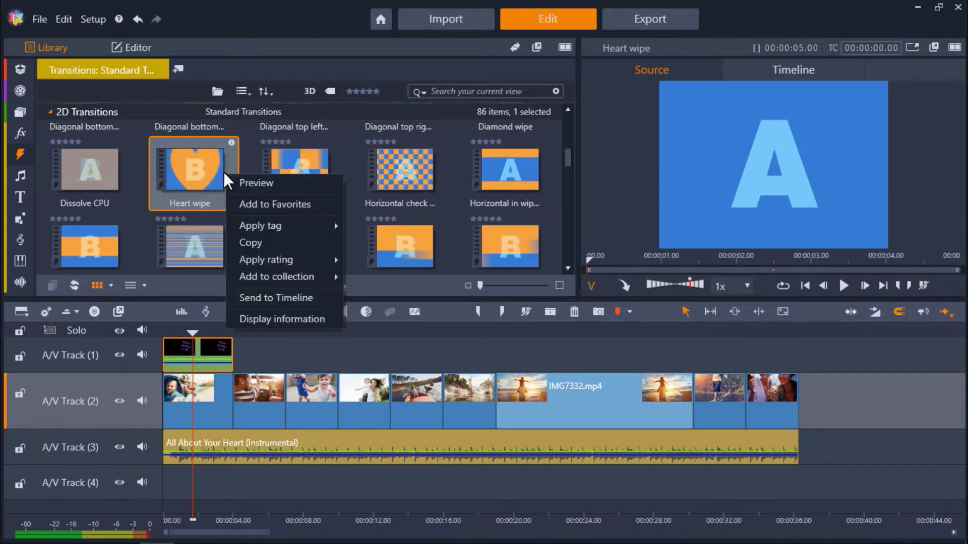
left_click(237, 200)
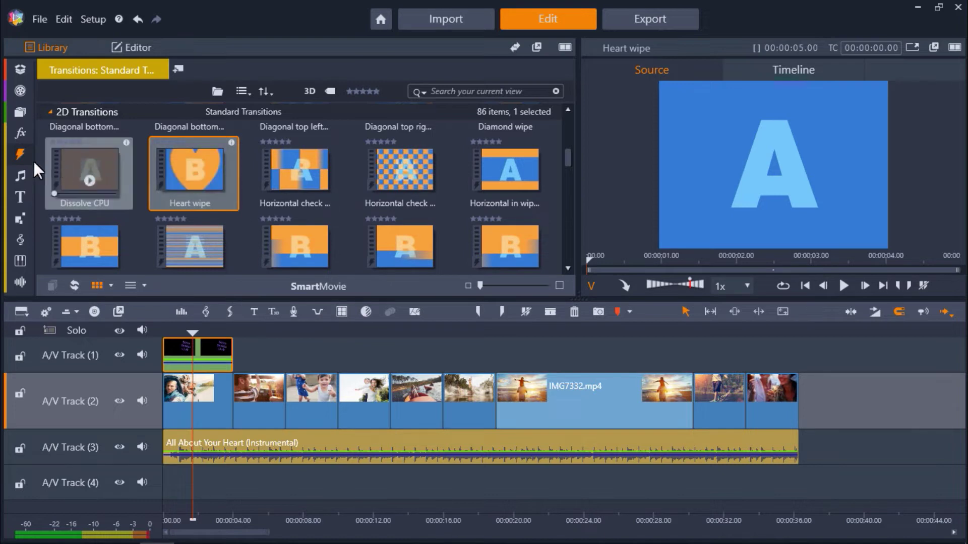
left_click(19, 156)
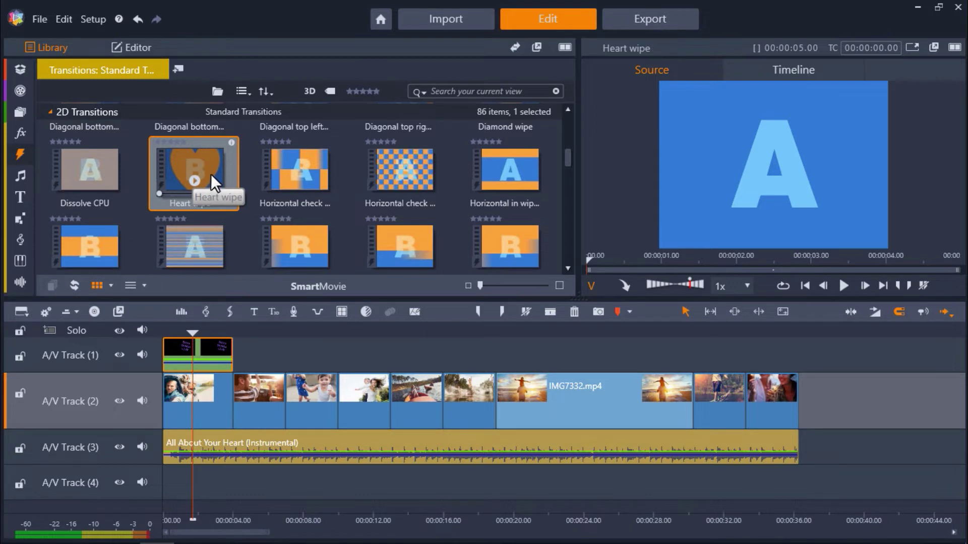
- Place Heart wipe between the first two clips on A/V Track 2 and lengthen it leftward
left_click_drag(213, 168, 235, 403)
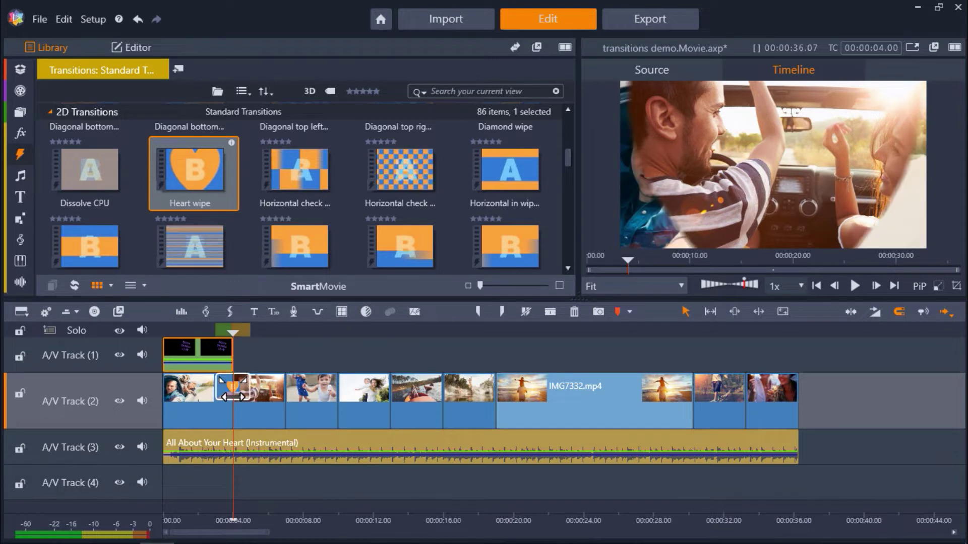
mouse_move(232, 396)
left_mouse_down()
mouse_move(229, 385)
mouse_move(201, 385)
mouse_move(239, 382)
left_mouse_up()
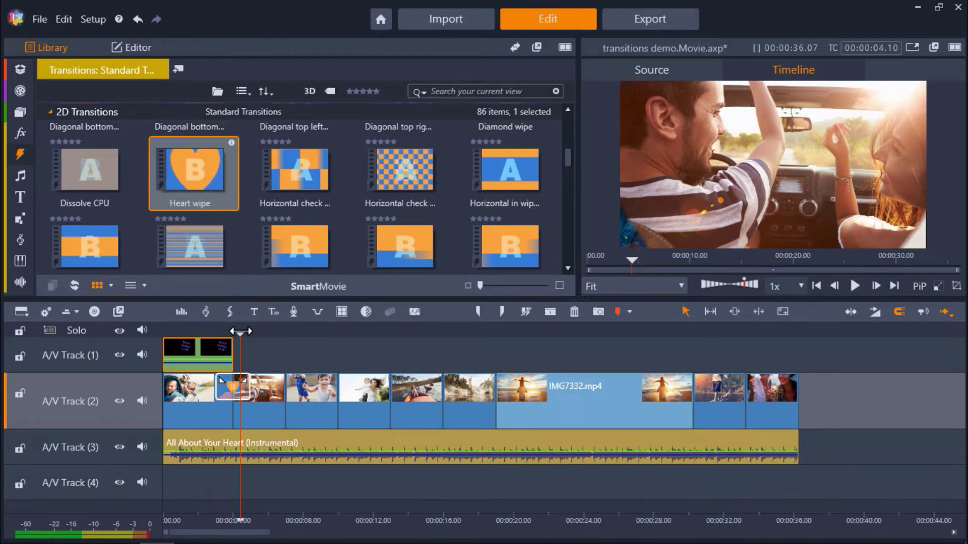
- Send Horizontal check 1 wipe to the timeline at about 7 seconds, after the Heart wipe
left_click_drag(240, 331, 293, 337)
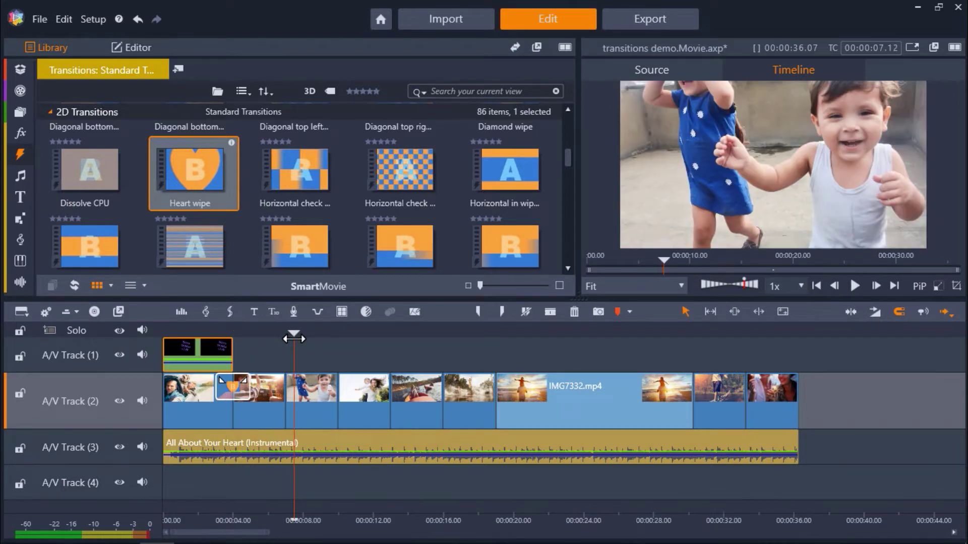
left_click(319, 171)
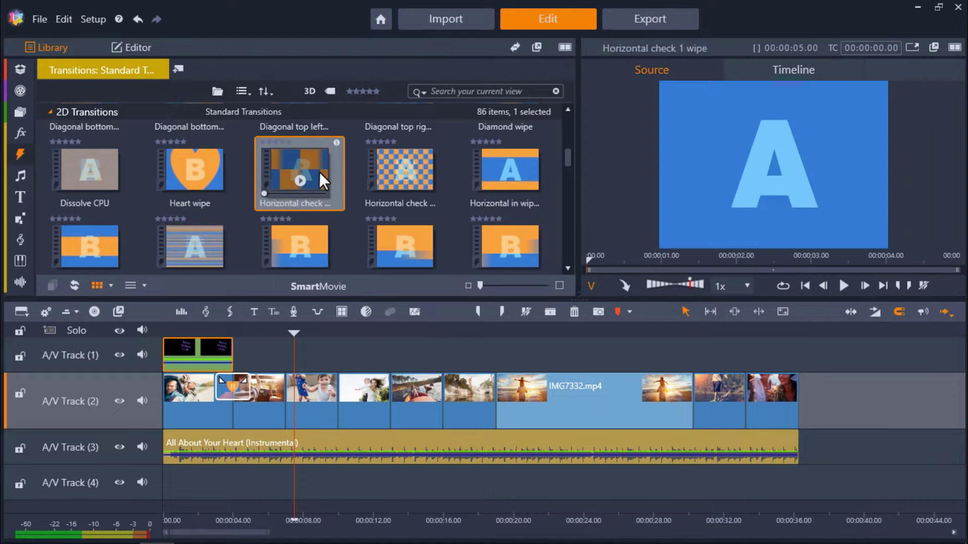
right_click(319, 172)
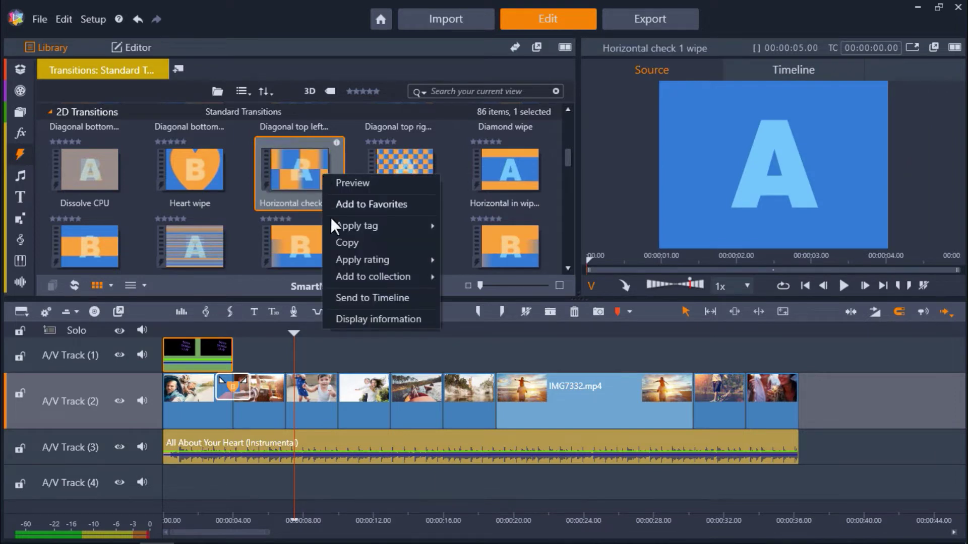
left_click(346, 298)
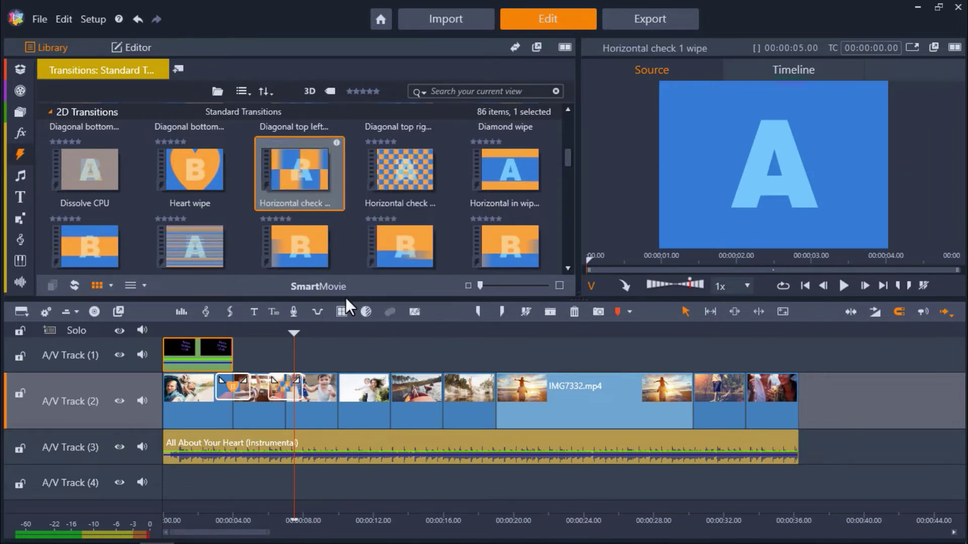
left_click(311, 331)
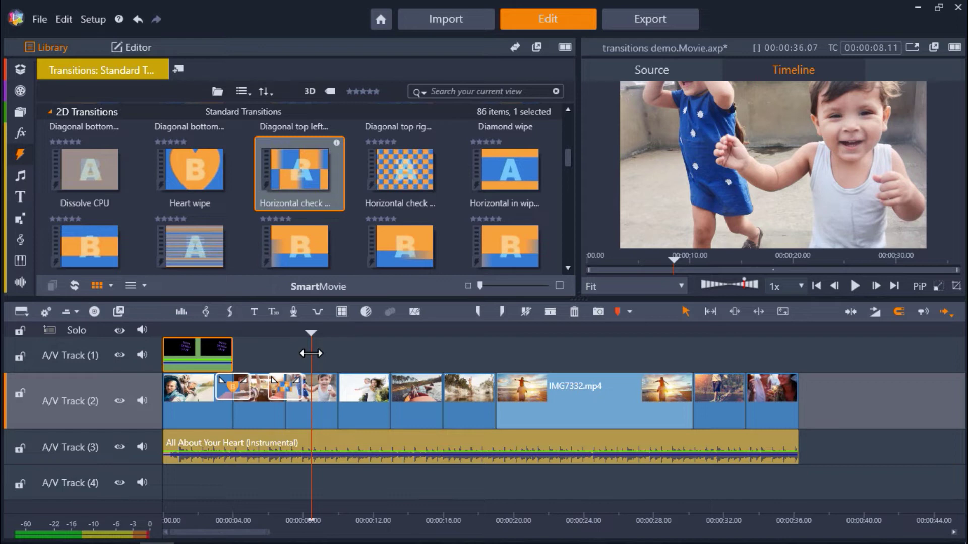
- Replace the second Track 2 transition with Heart wipe, then drop Horizontal in wipe onto it
right_click(286, 382)
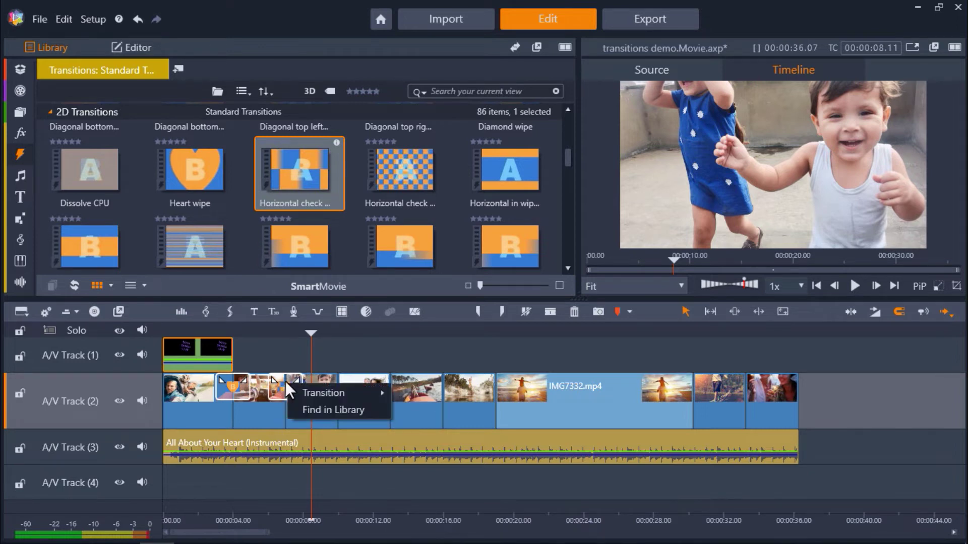
mouse_move(332, 396)
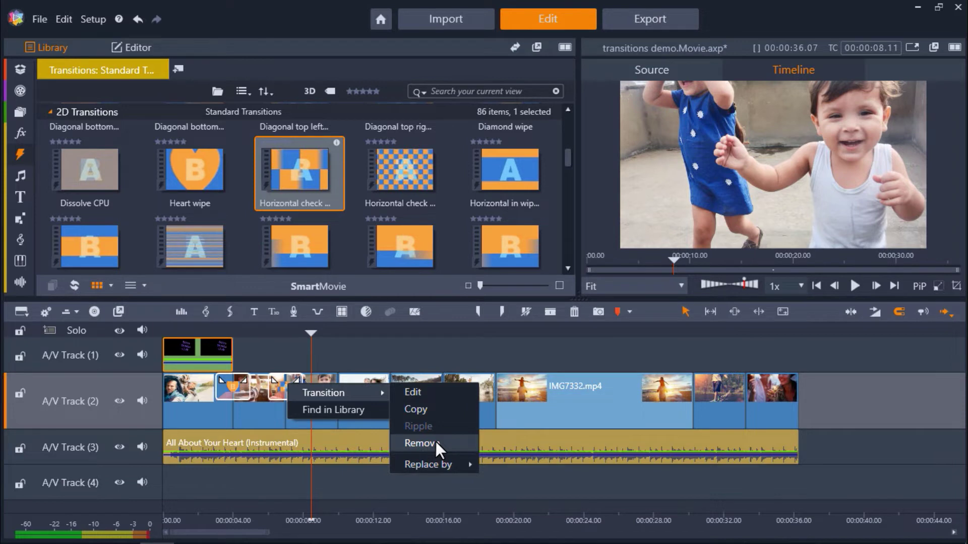
mouse_move(436, 461)
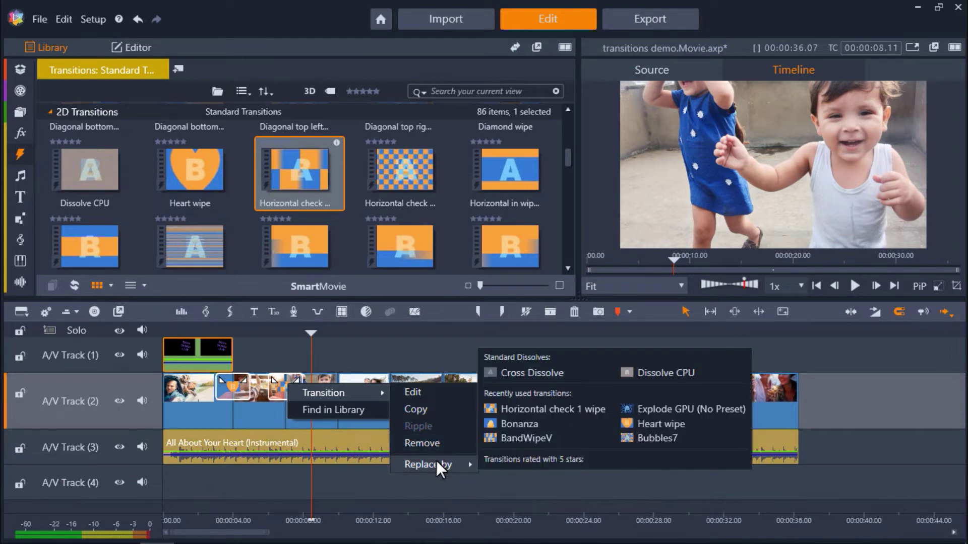
left_click(630, 422)
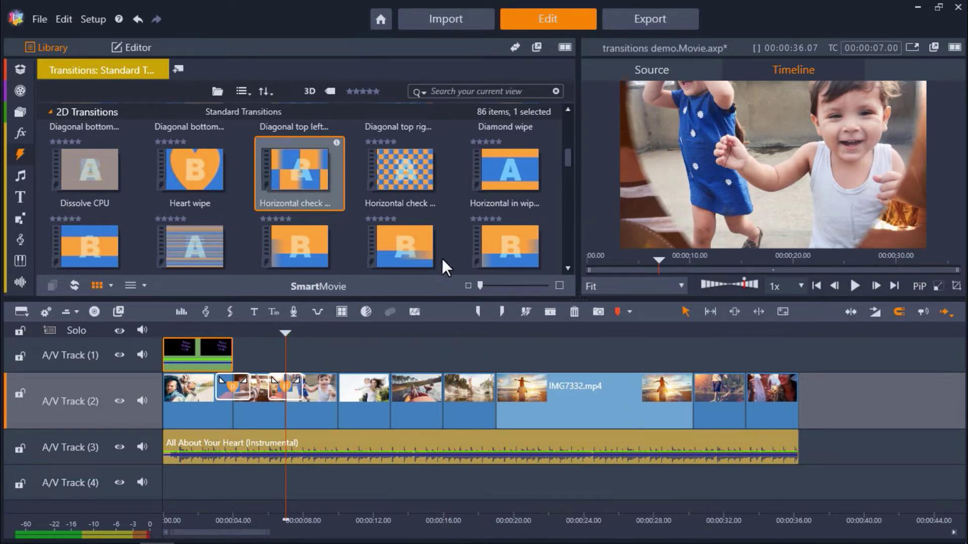
mouse_move(510, 183)
mouse_move(498, 170)
left_mouse_down()
mouse_move(287, 395)
mouse_move(264, 382)
mouse_move(316, 381)
left_mouse_up()
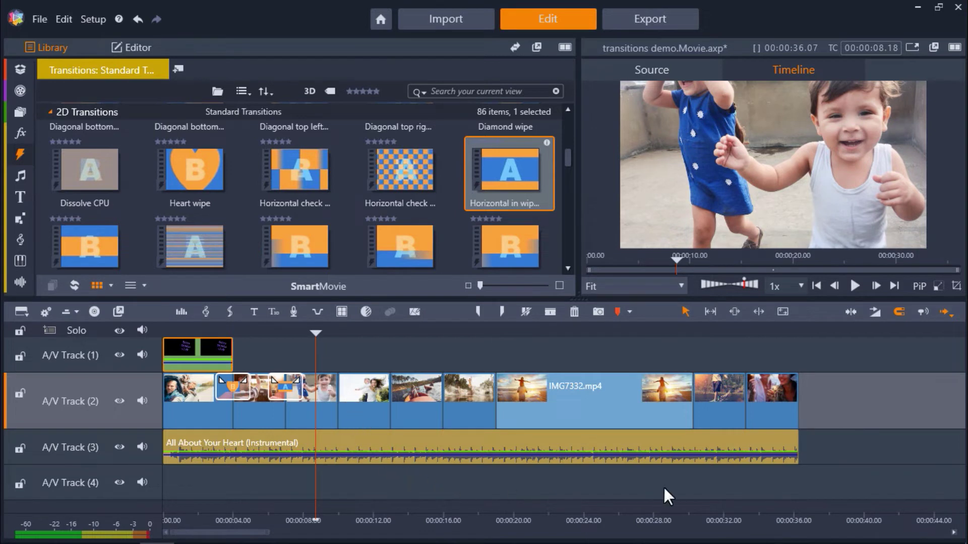
- Select all clips on the video and music tracks and remove their transitions
left_click_drag(798, 478, 156, 305)
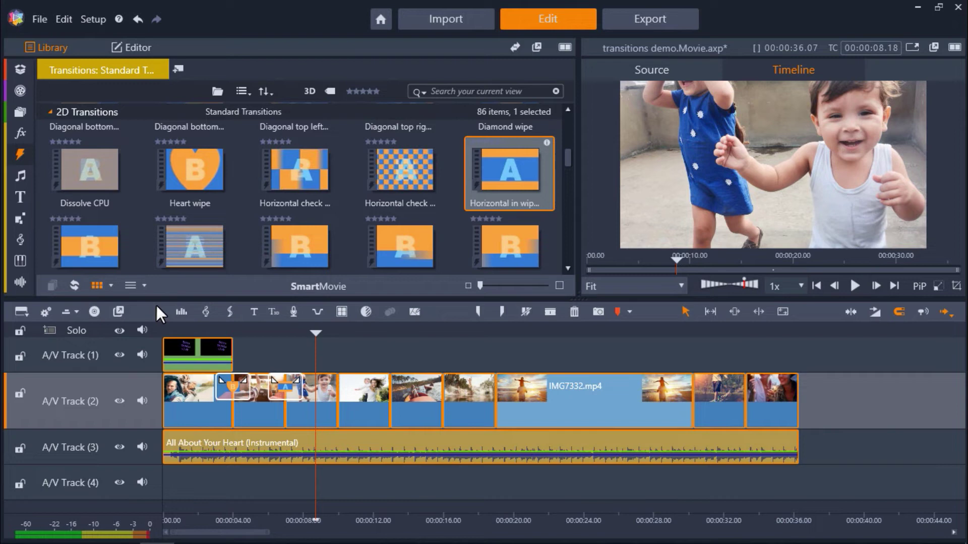
right_click(256, 414)
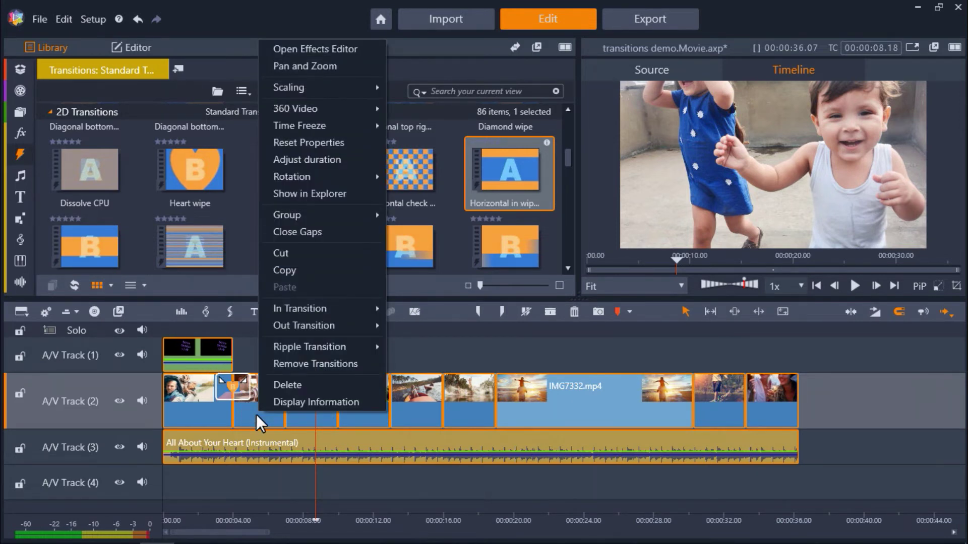
left_click(301, 364)
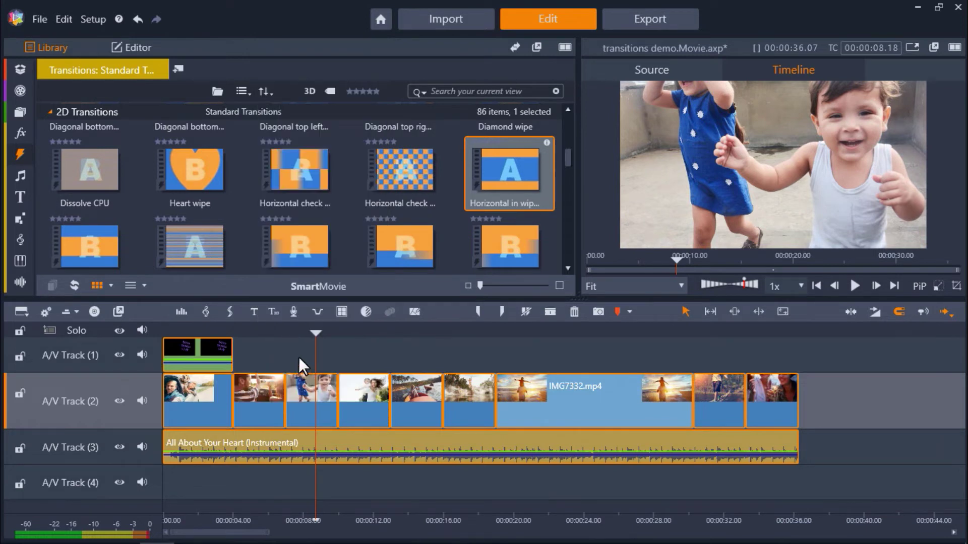
- Drop Iris Diamond GPU between the first two clips, undo once, and select all Track 2 clips
left_click(299, 357)
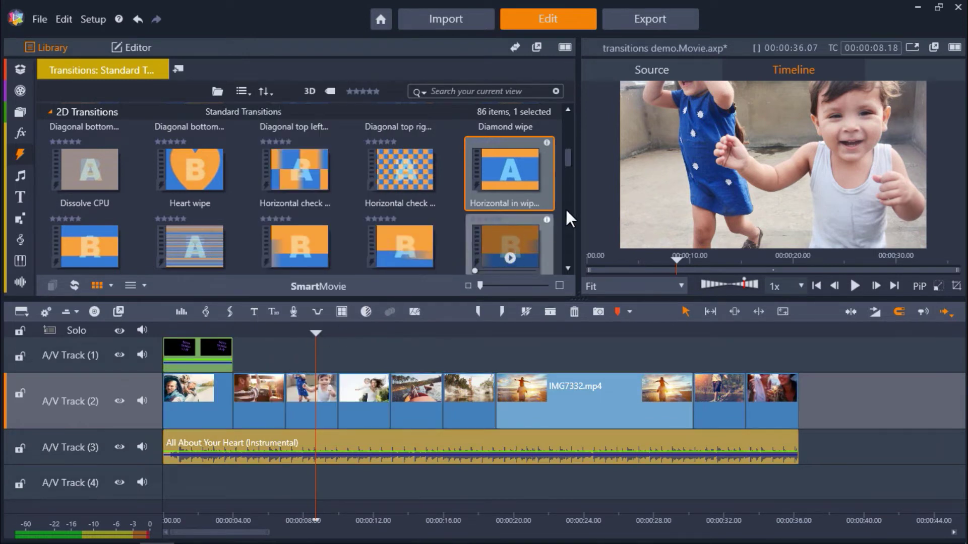
left_click_drag(570, 149, 568, 165)
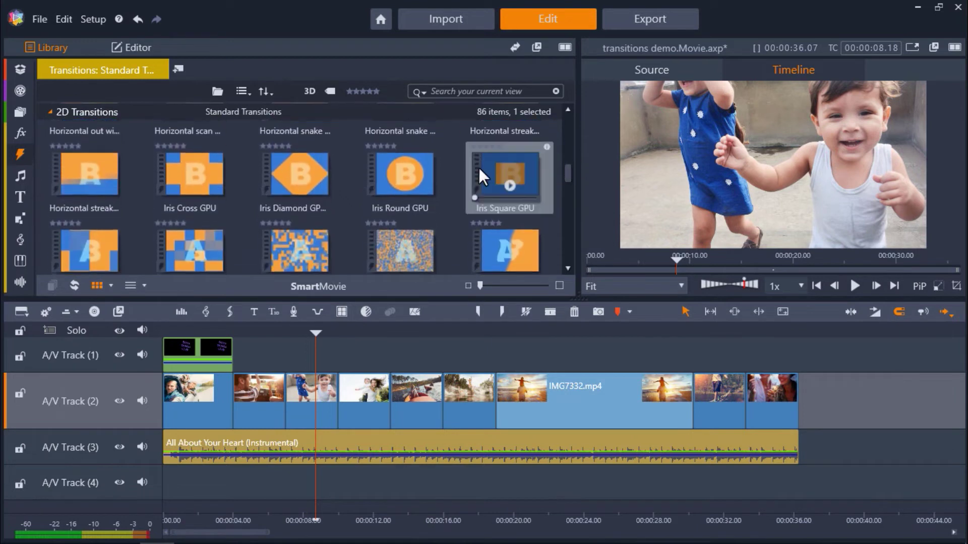
left_click_drag(319, 170, 235, 398)
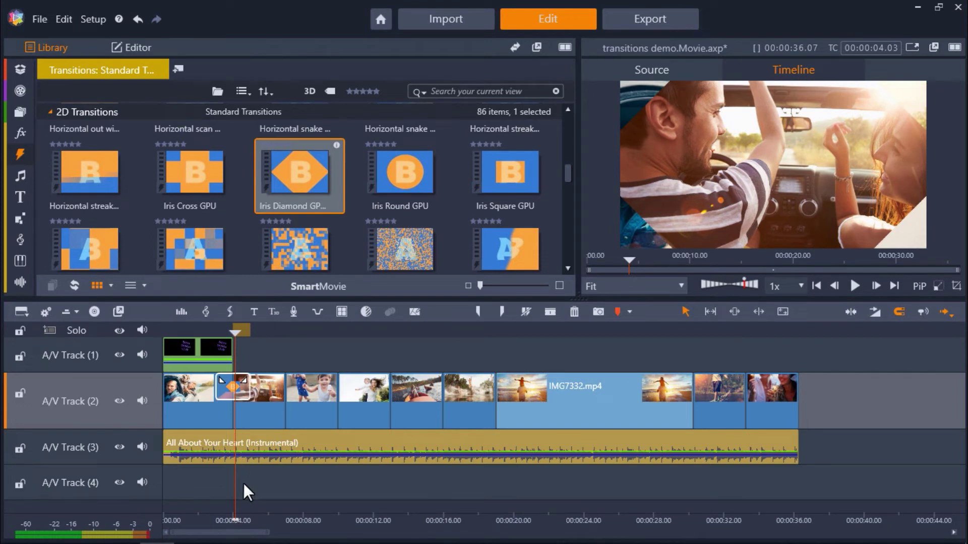
key("ctrl+z")
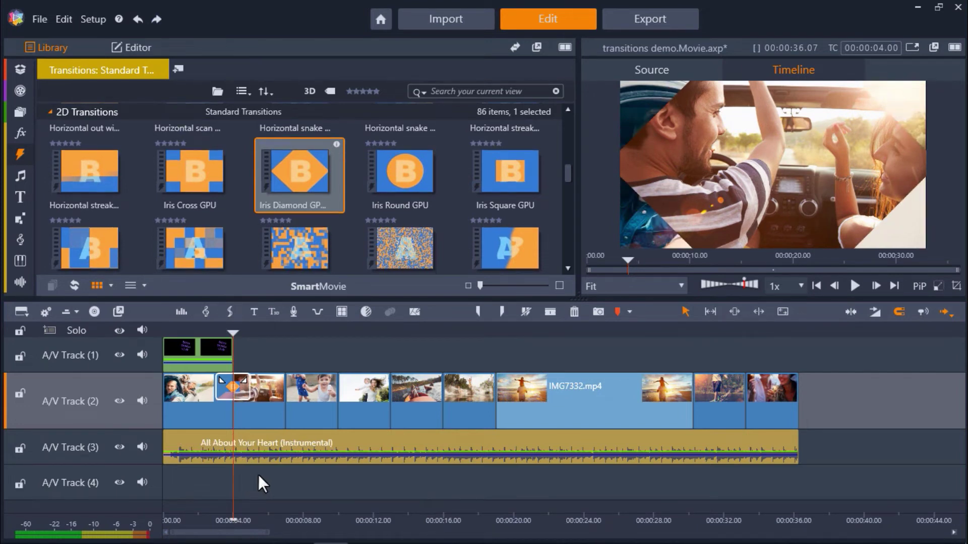
left_click_drag(815, 405, 259, 380)
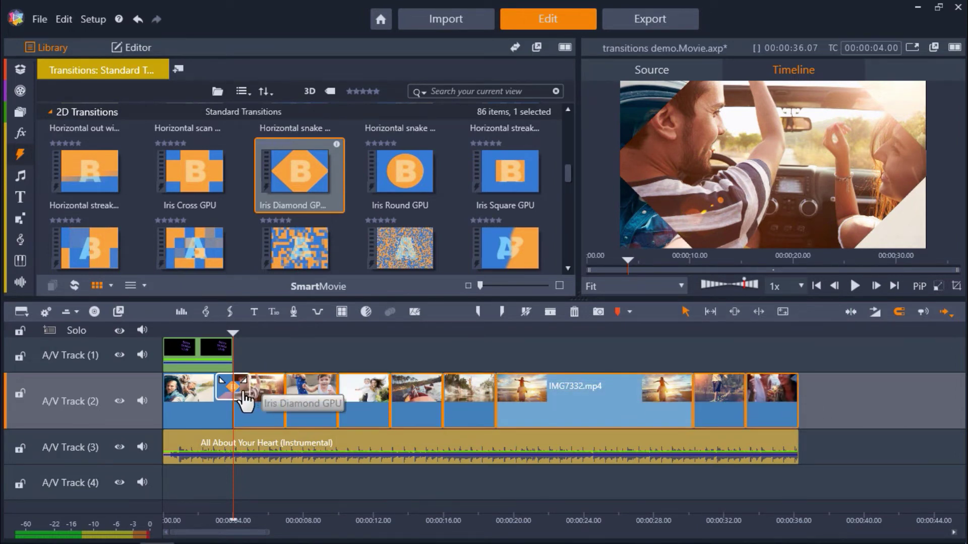
- Ripple the Iris Diamond GPU transition across all Track 2 clips and move the playhead to 9 seconds
right_click(243, 392)
mouse_move(255, 399)
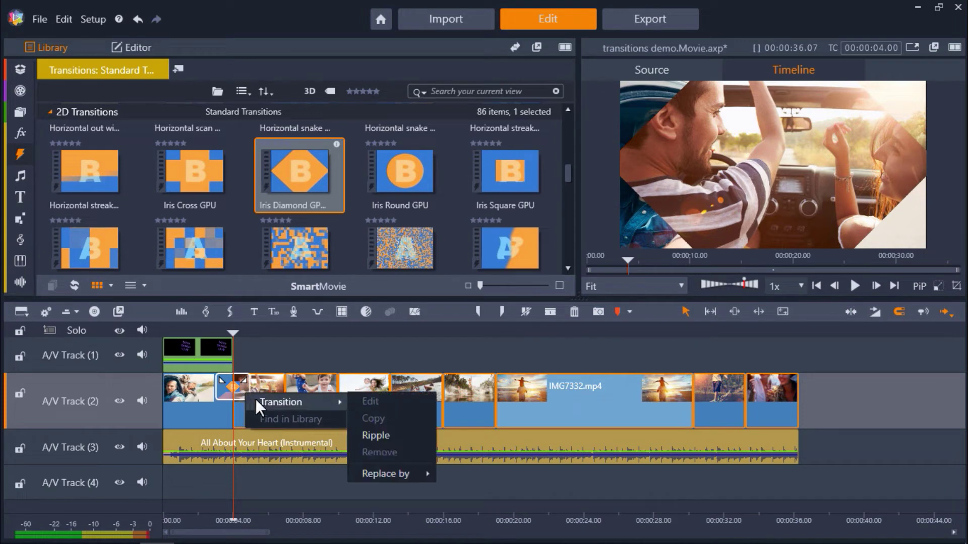
left_click(376, 435)
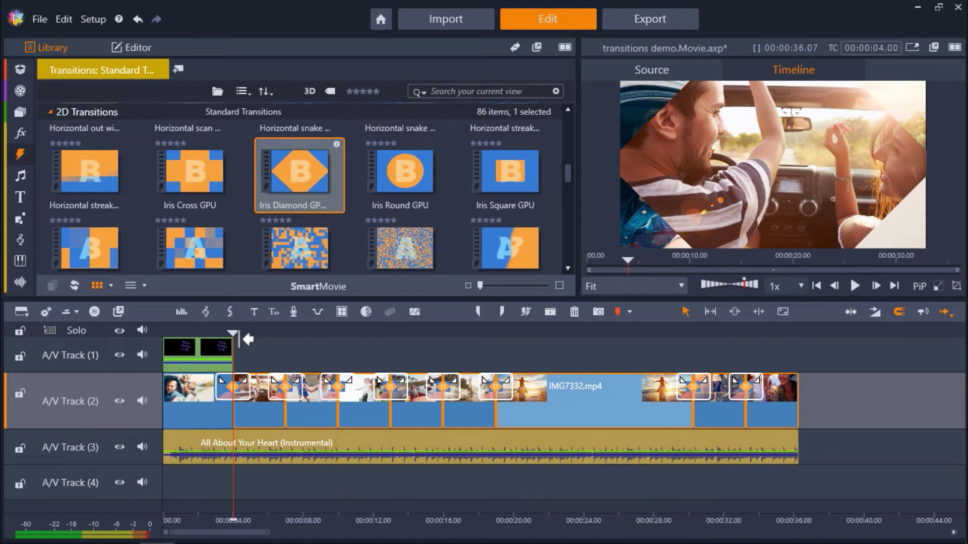
left_click_drag(231, 333, 348, 343)
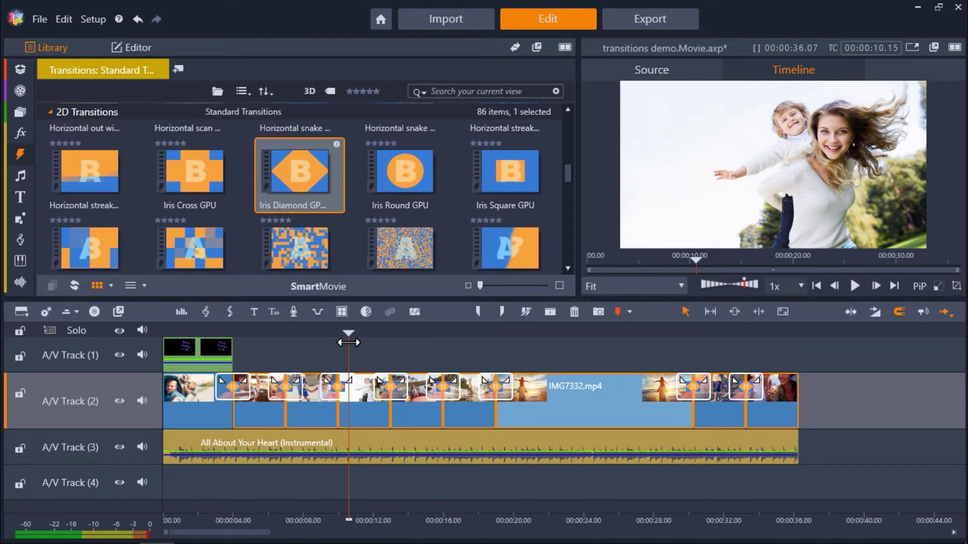
- Open the second Iris Diamond transition's settings in the Editor
left_click(349, 343)
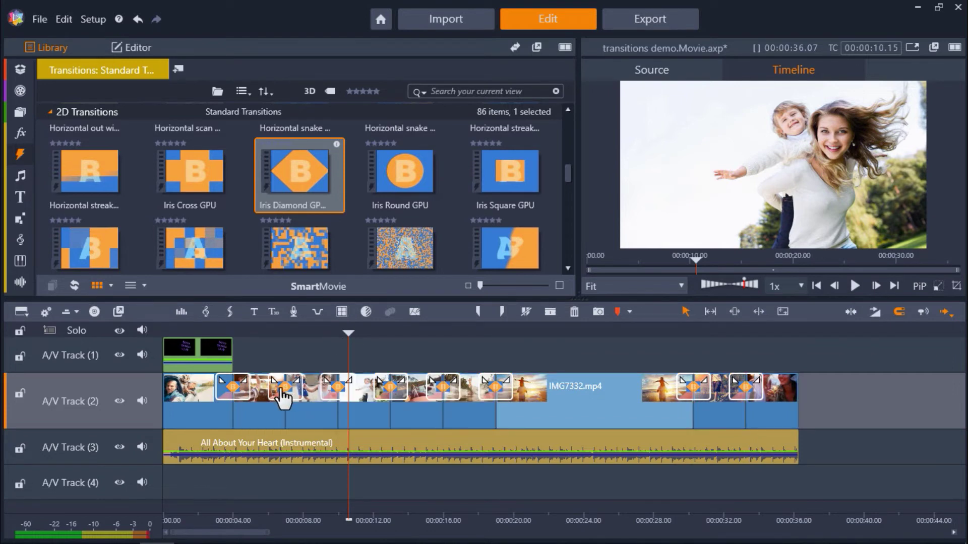
right_click(281, 389)
mouse_move(293, 395)
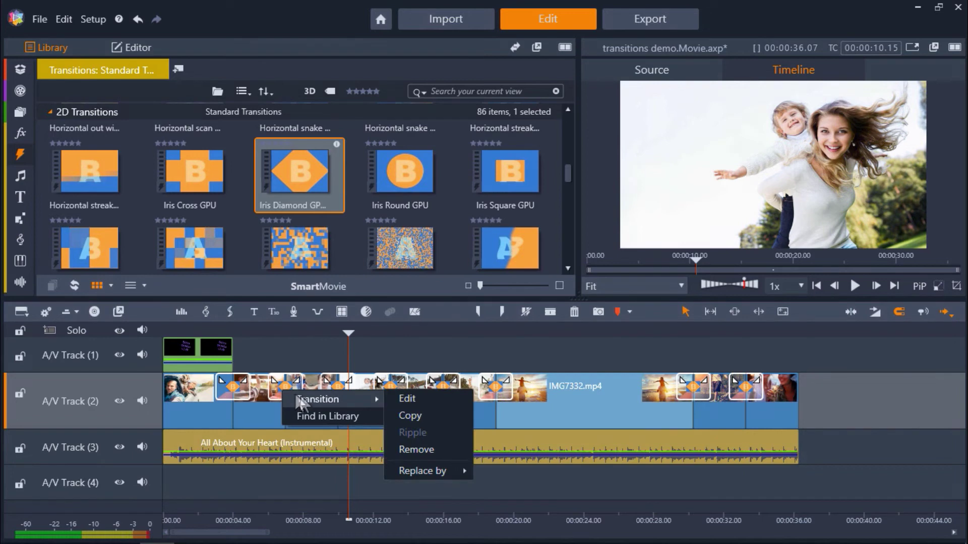
left_click(391, 397)
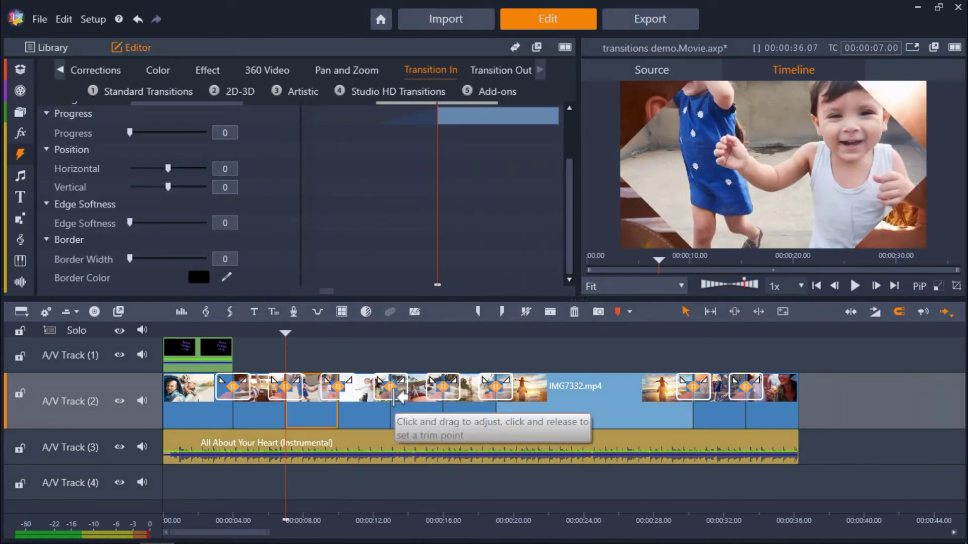
- Shift the transition bar earlier in the Editor timeline, switching to Custom alignment
left_click_drag(569, 249, 571, 184)
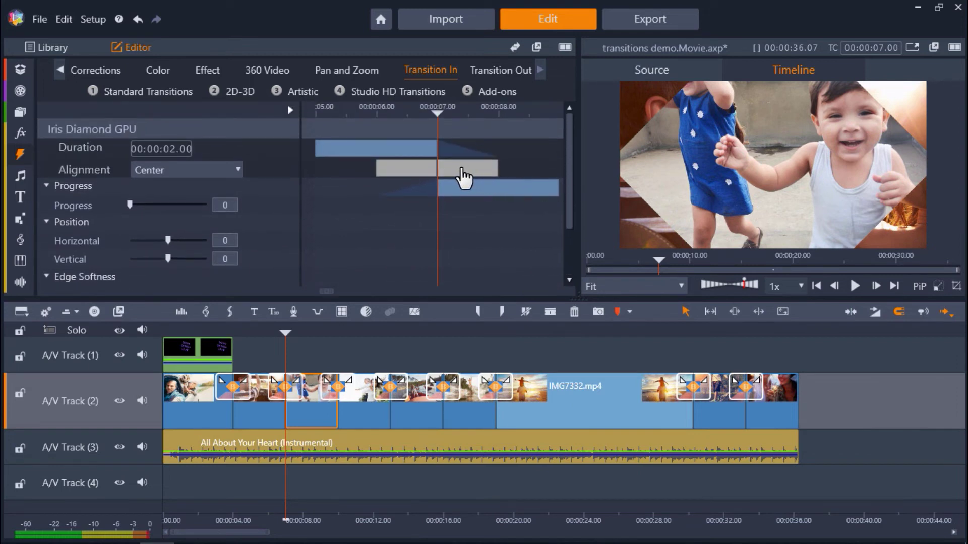
left_click_drag(460, 177, 485, 177)
left_click_drag(566, 199, 561, 250)
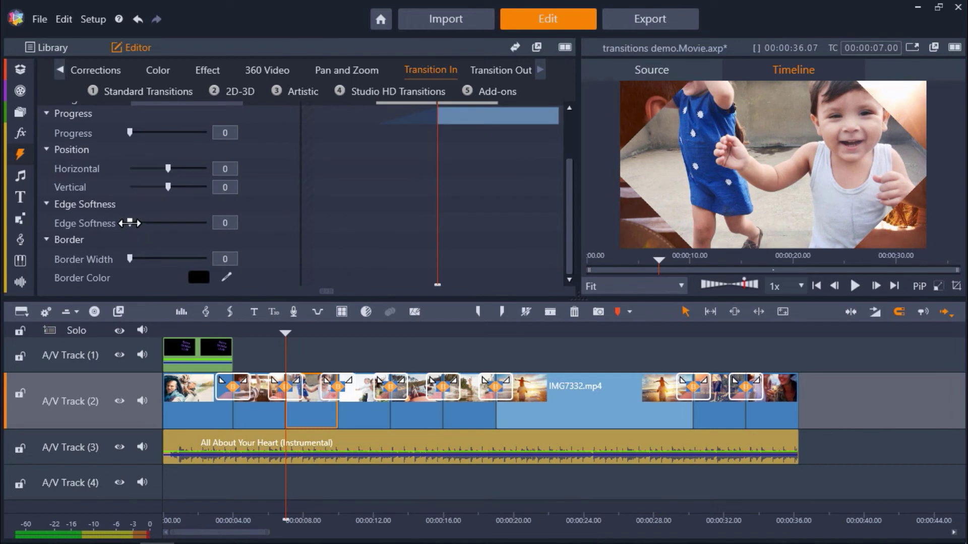
- Set edge softness 6.5 and a teal border (RGB 62,186,196) of width 3.4, then preview
left_click_drag(130, 223, 136, 222)
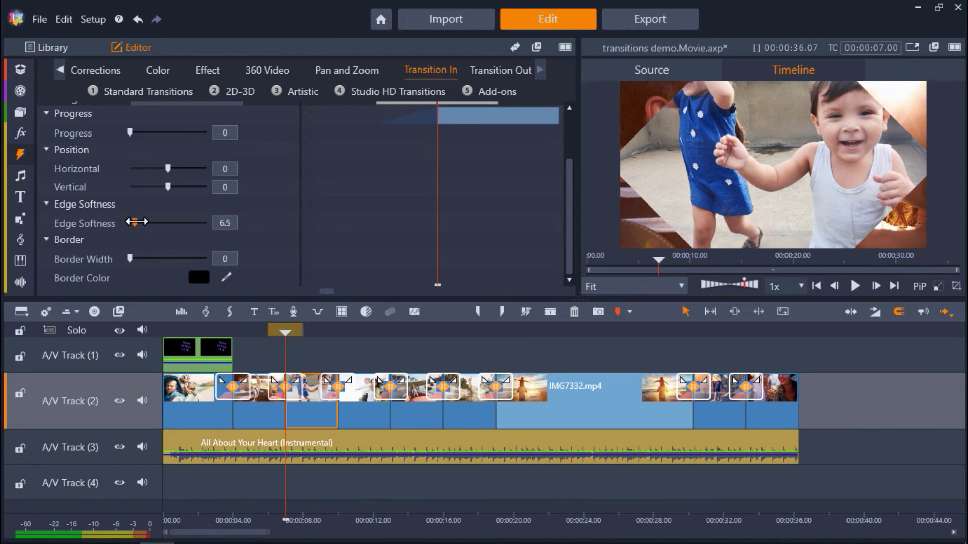
left_click(198, 277)
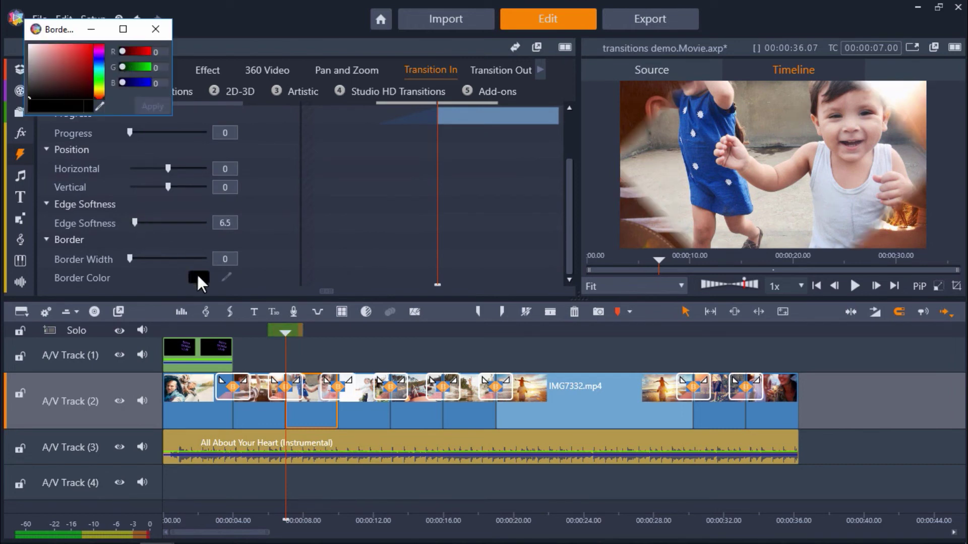
left_click(98, 71)
left_click(73, 57)
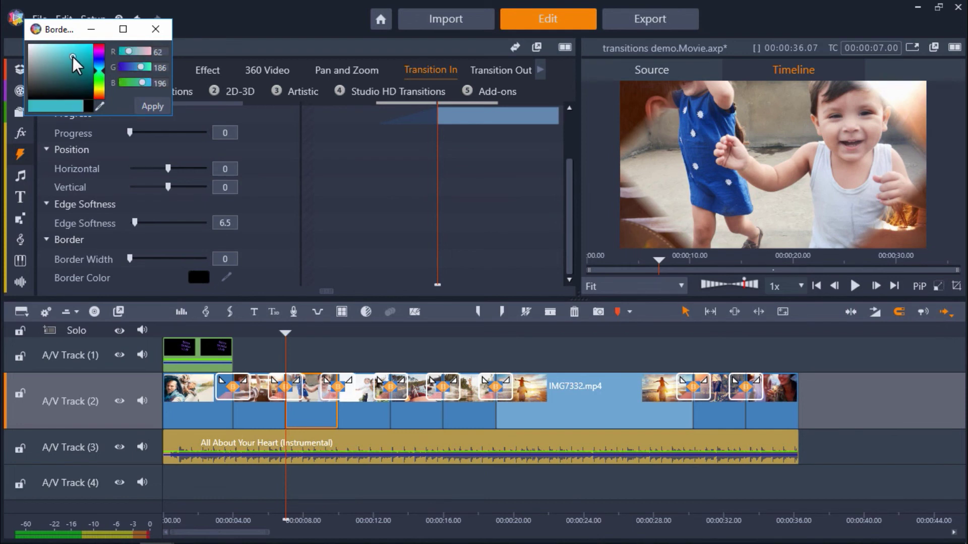
left_click(141, 104)
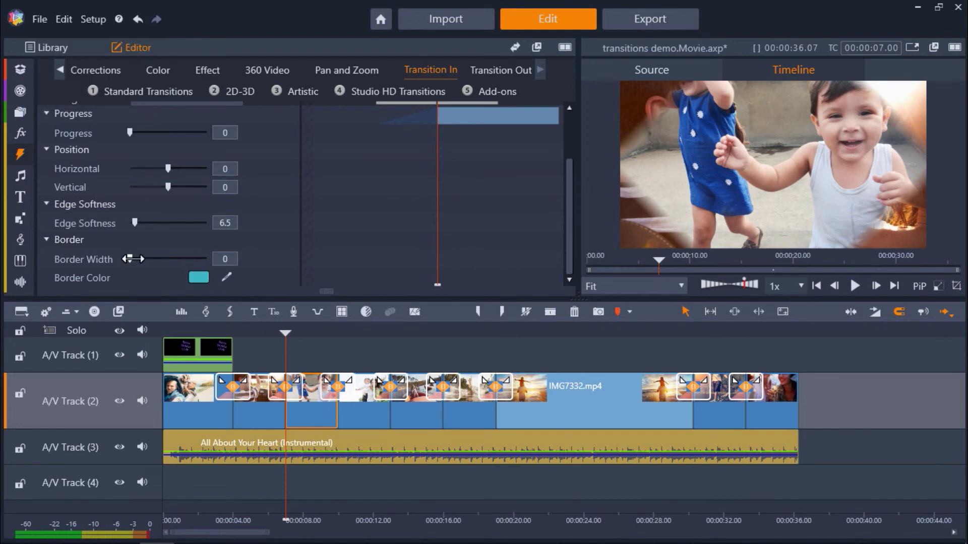
left_click_drag(133, 259, 137, 258)
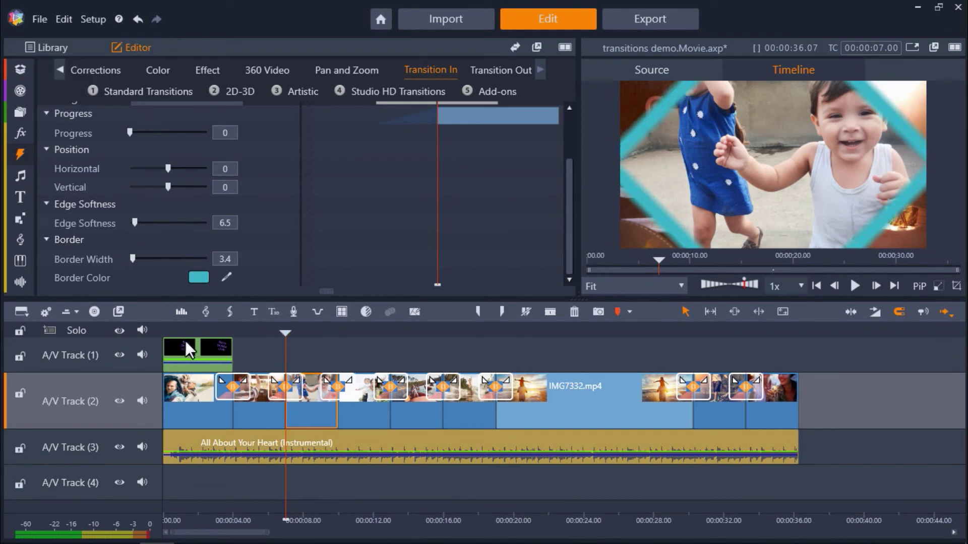
mouse_move(283, 330)
left_mouse_down()
mouse_move(264, 332)
mouse_move(294, 334)
left_mouse_up()
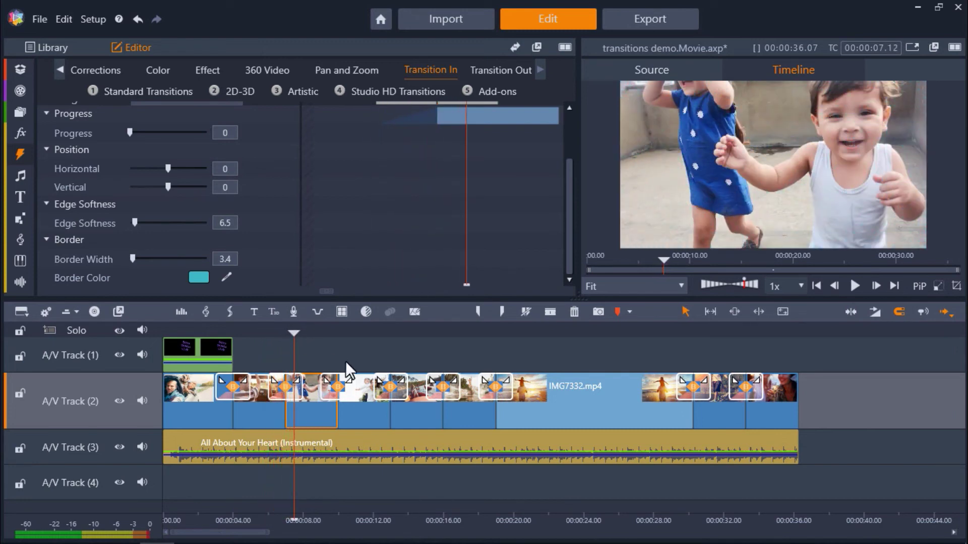
- Fade the last A/V Track 2 clip to black by 00:00:36.07 and preview the ending
left_click(767, 418)
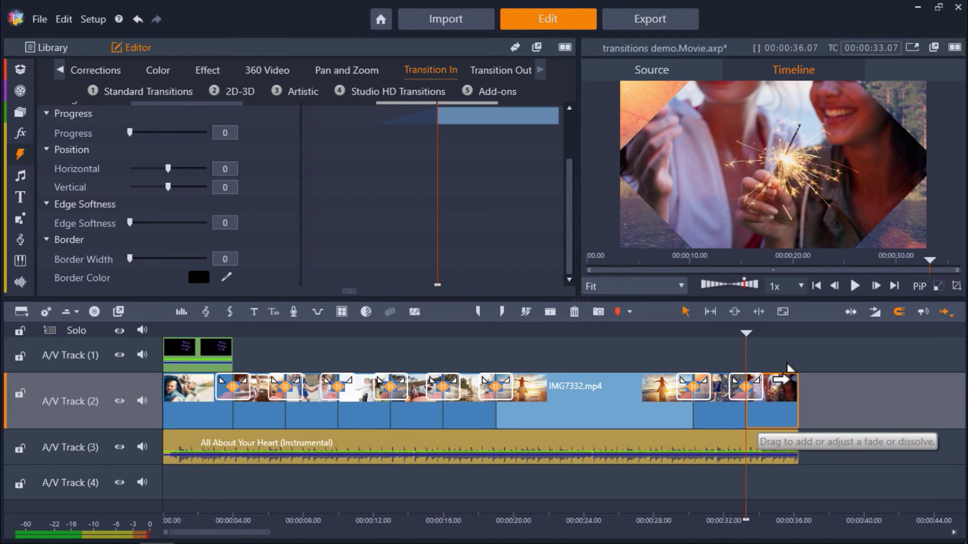
left_click_drag(789, 376, 771, 378)
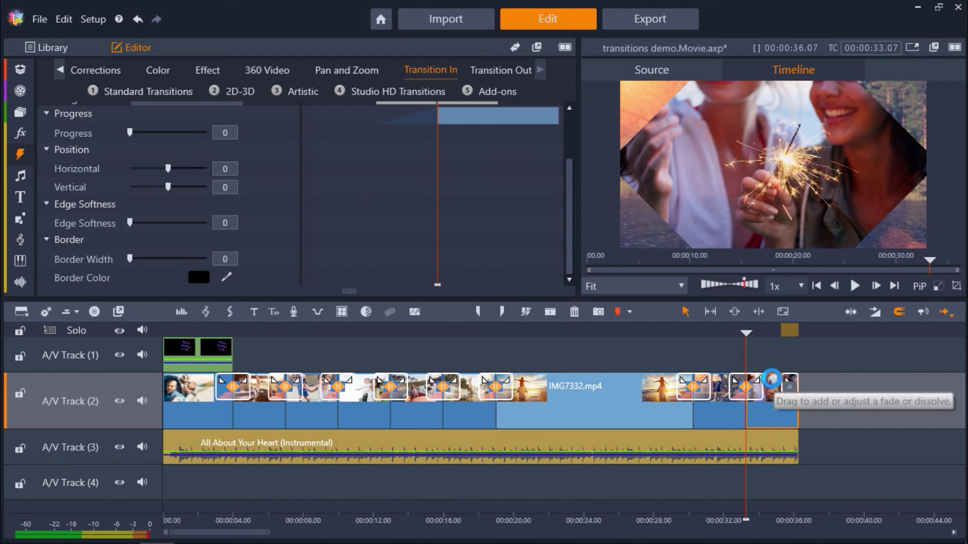
left_click_drag(746, 334, 799, 345)
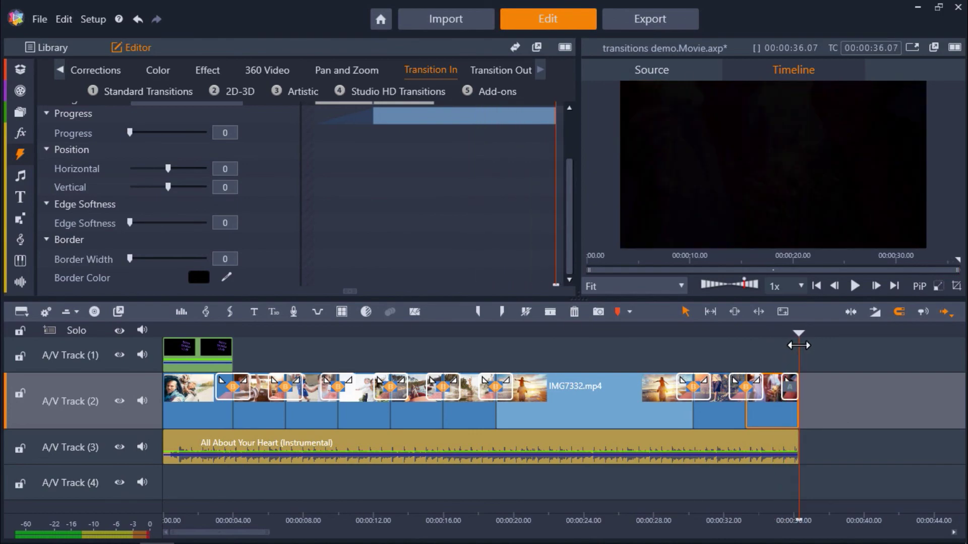